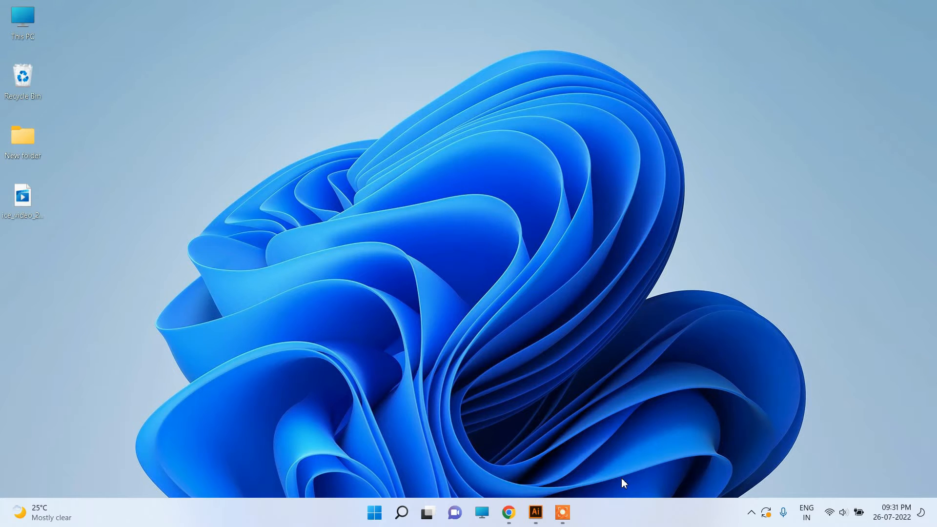
Open a Command Prompt, change to the root of drive C with cd\ and clear the screen with cls
key(super+r)
key(Escape)
text(cd\)
key(Return)
text(cls)
key(Return)
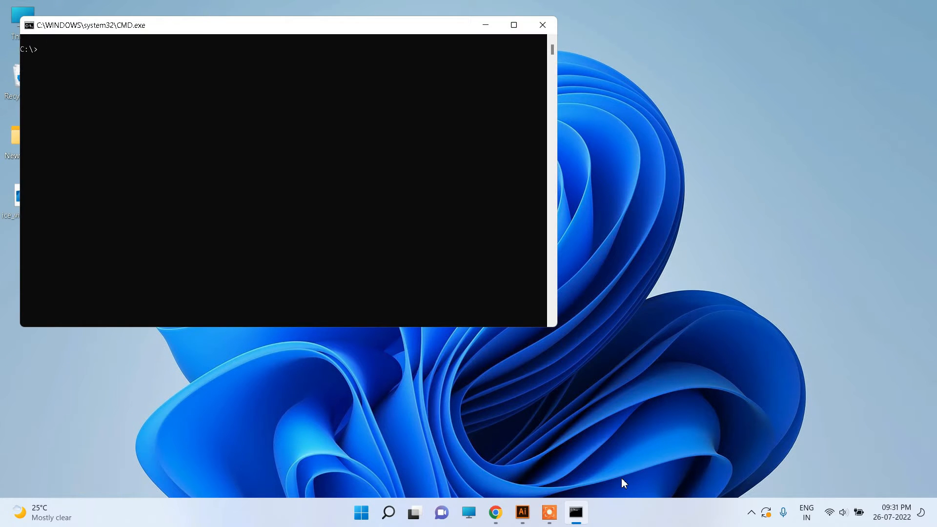
Check the Java version with the java -version command, leaving the desktop clear of windows
text(java -version)
key(Return)
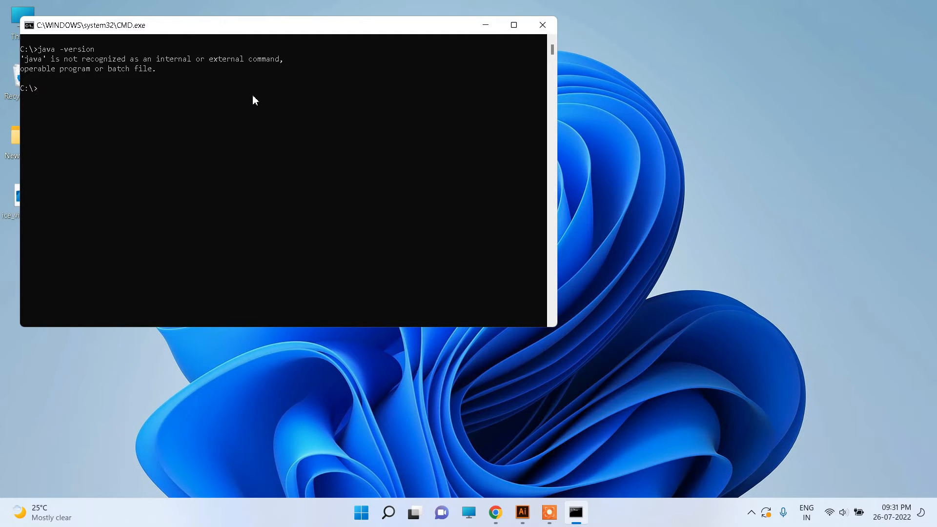
key(super+d)
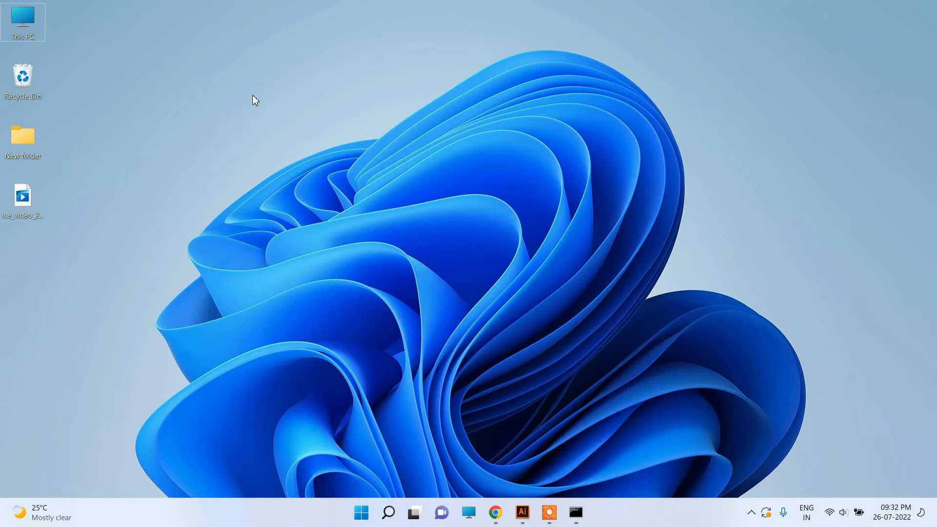
Switch to Chrome and load google.com in the new tab
click(495, 512)
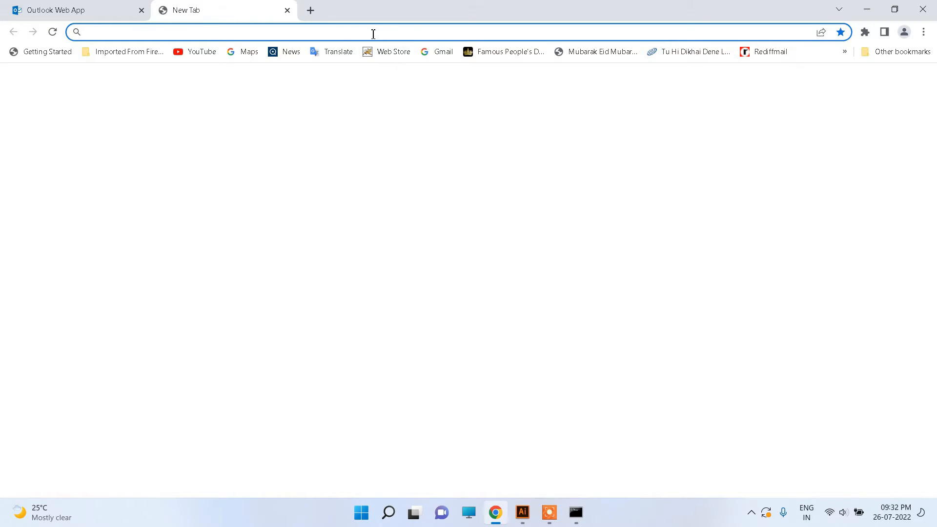
text(goo)
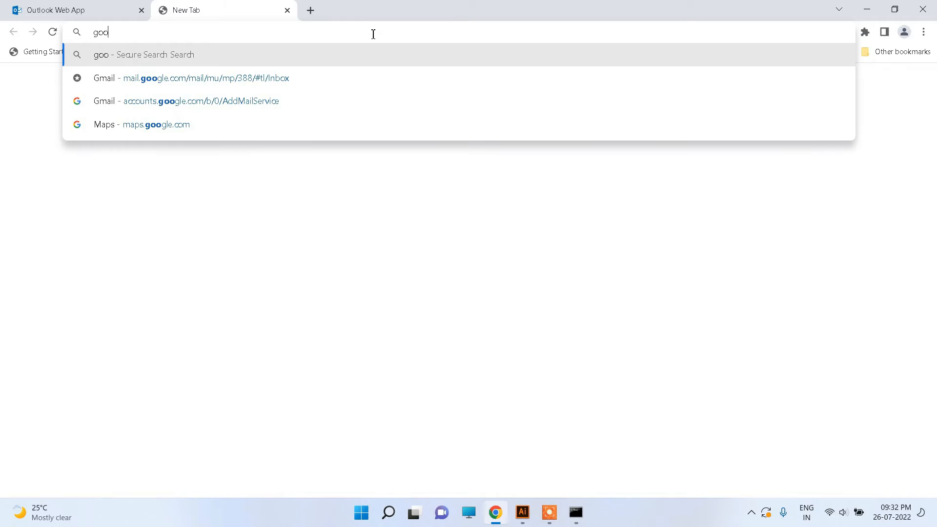
text(gle.com)
key(Return)
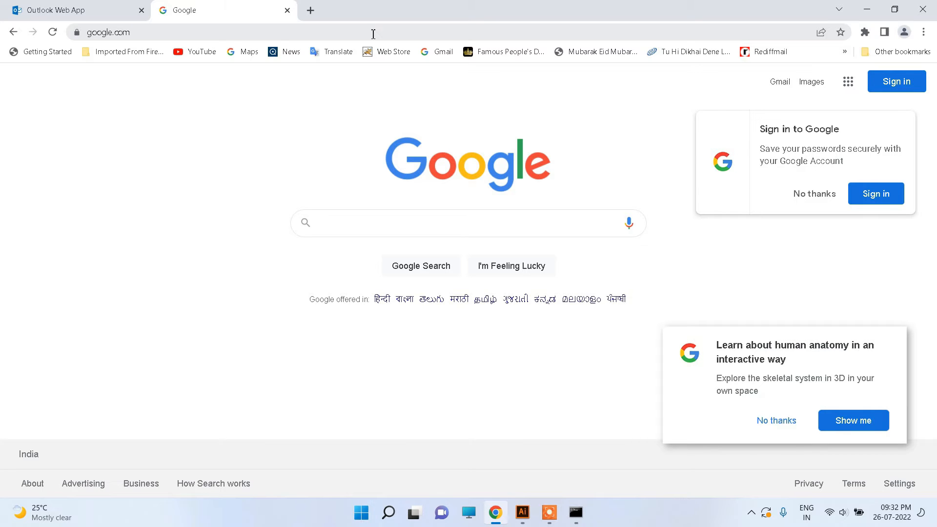
Search Google for "java jdk download"
text(java)
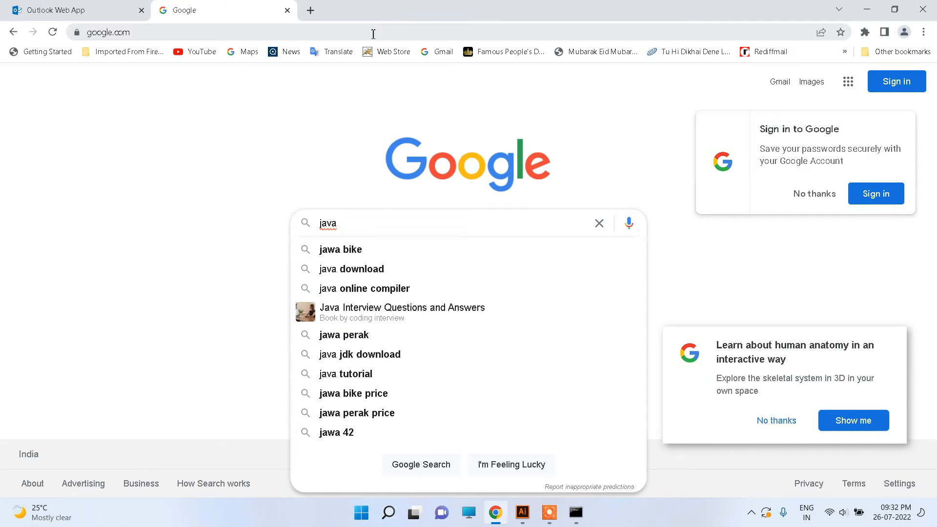
text( jdk)
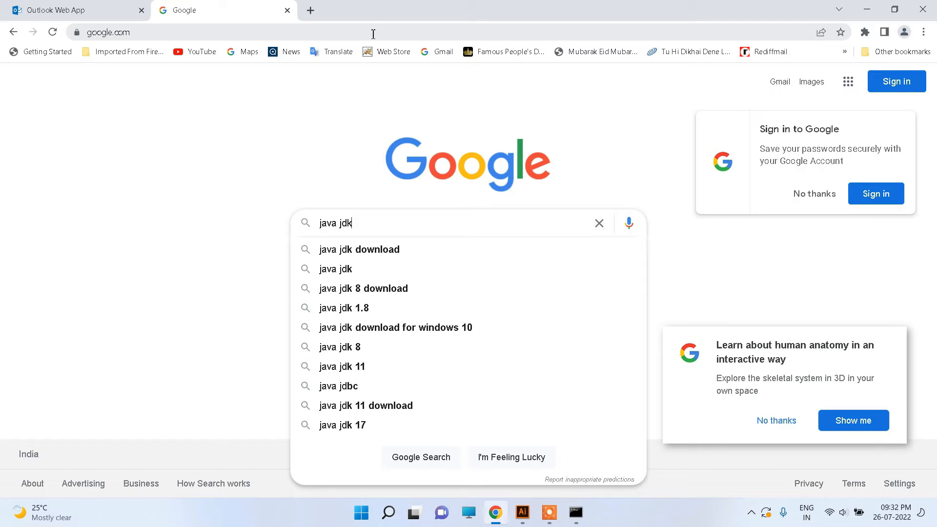
text( do)
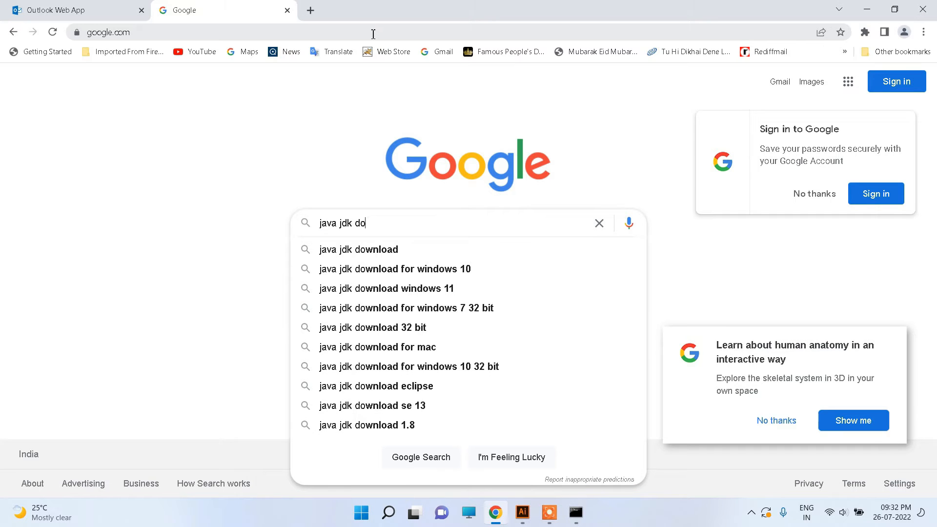
text(wnload)
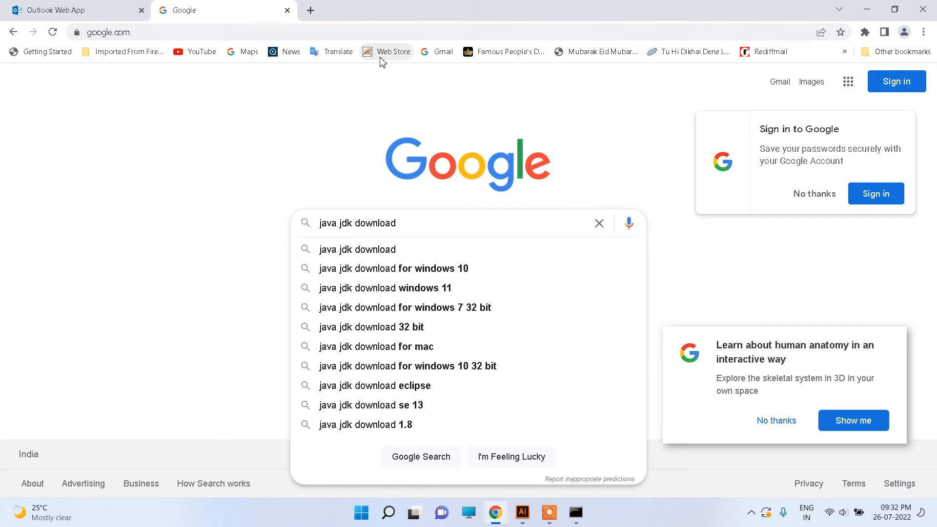
click(381, 250)
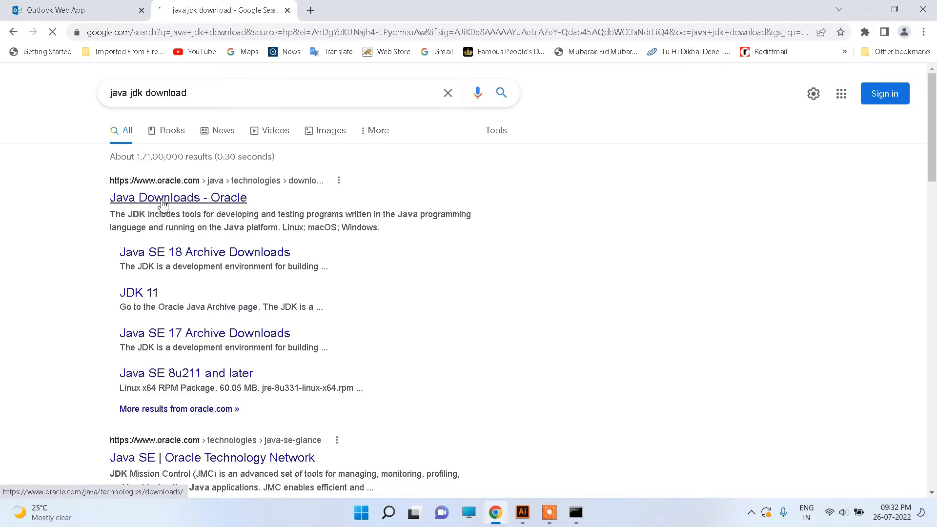
Open Oracle's Java Downloads page and display the Windows packages for Java SE Development Kit 18.0.2
click(191, 199)
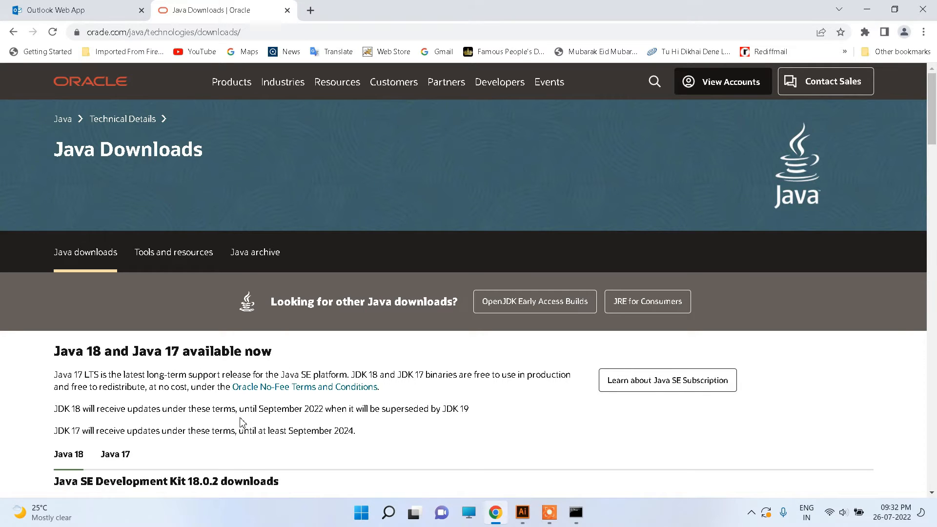
scroll(243, 422, down, 4)
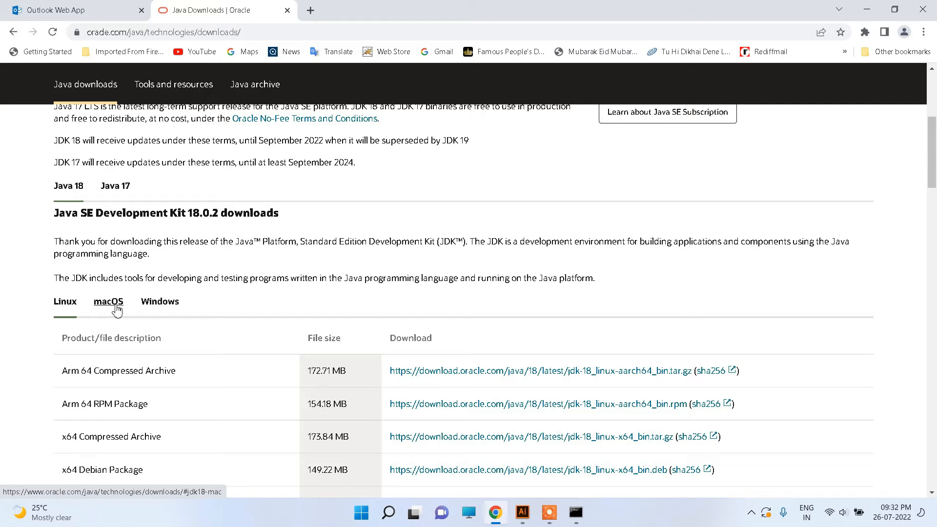
click(164, 303)
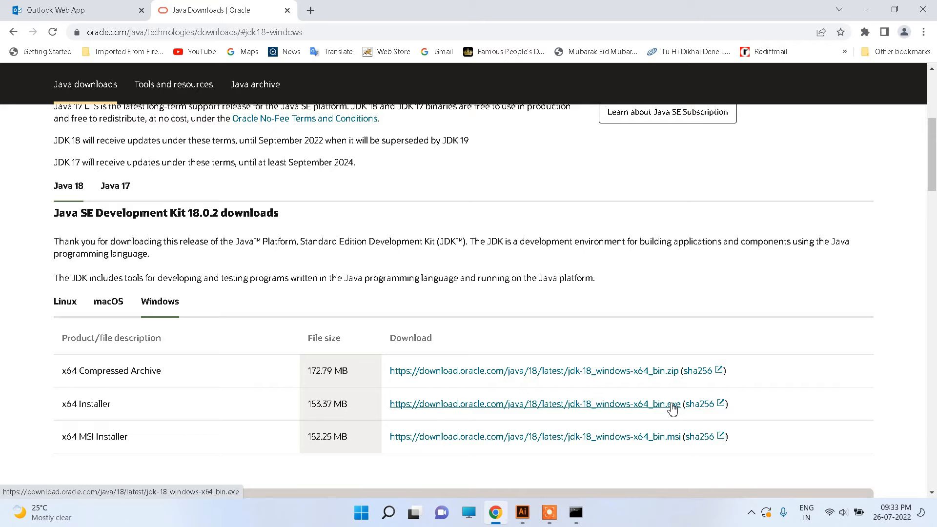
Leave the browser and run the jdk-18_windows-x64_bin installer from the Downloads folder
key(super+d)
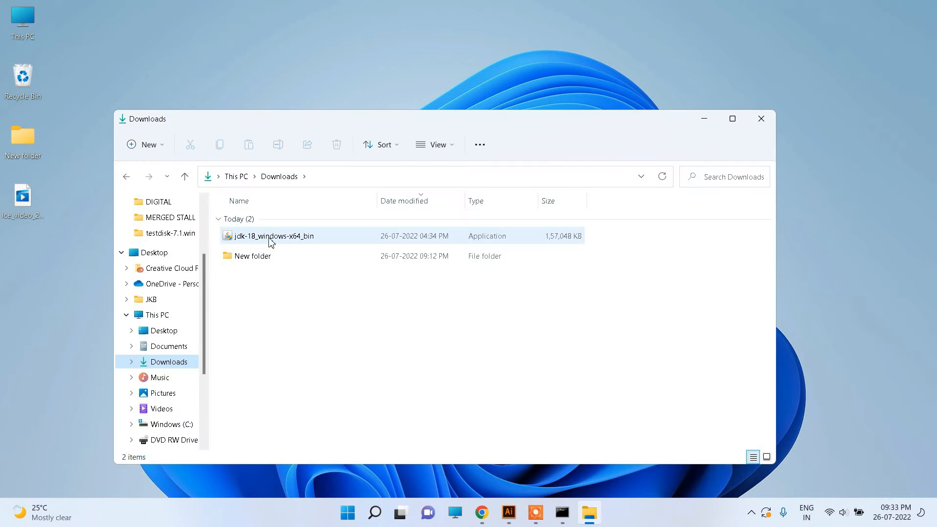
click(269, 239)
double_click(271, 241)
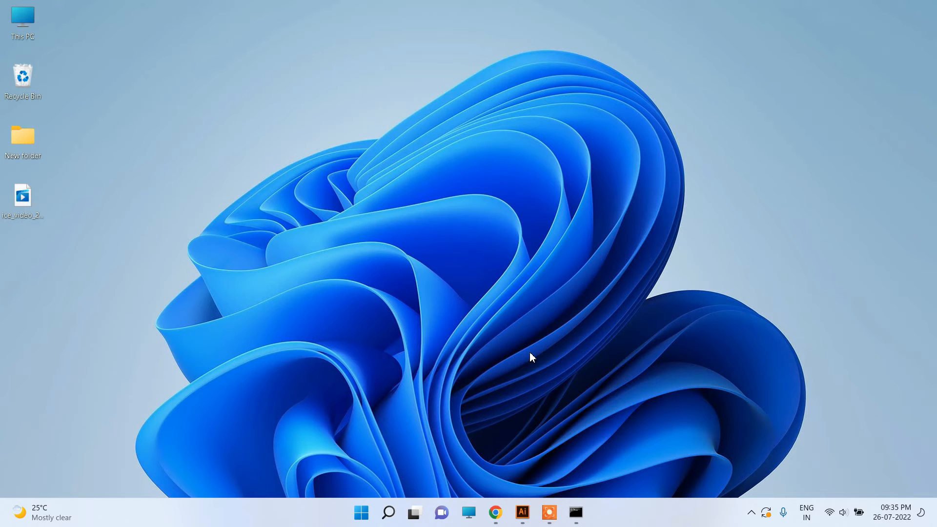
Browse in File Explorer to the folder C:\Program Files\Java\jdk-18.0.2\bin
double_click(28, 16)
double_click(262, 305)
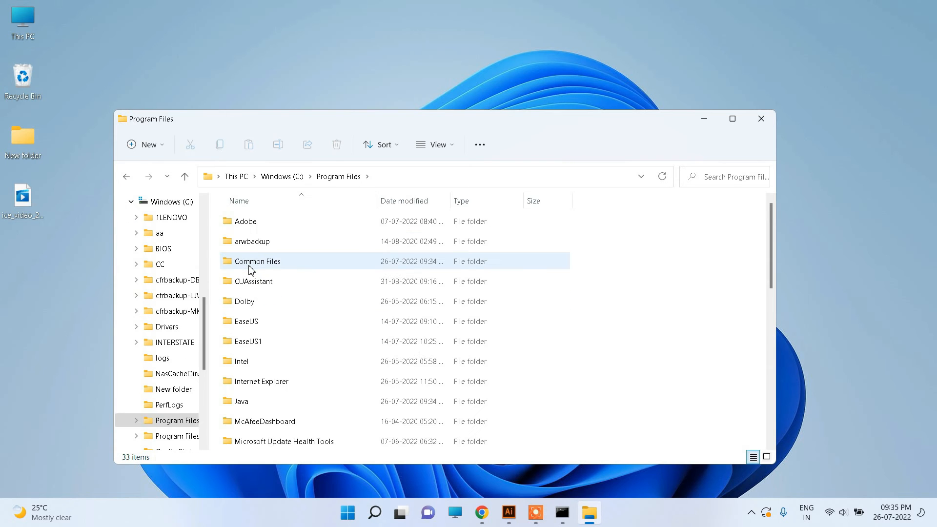
click(246, 322)
key(j)
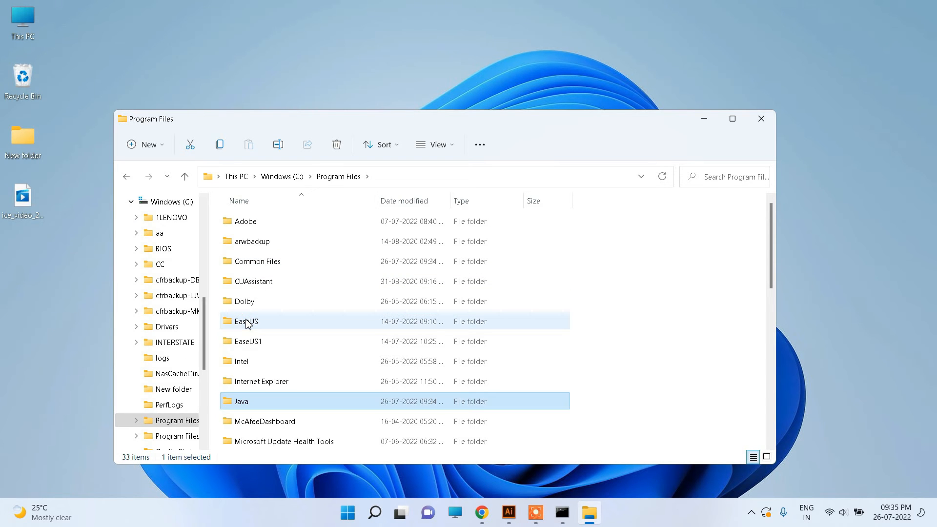
double_click(250, 401)
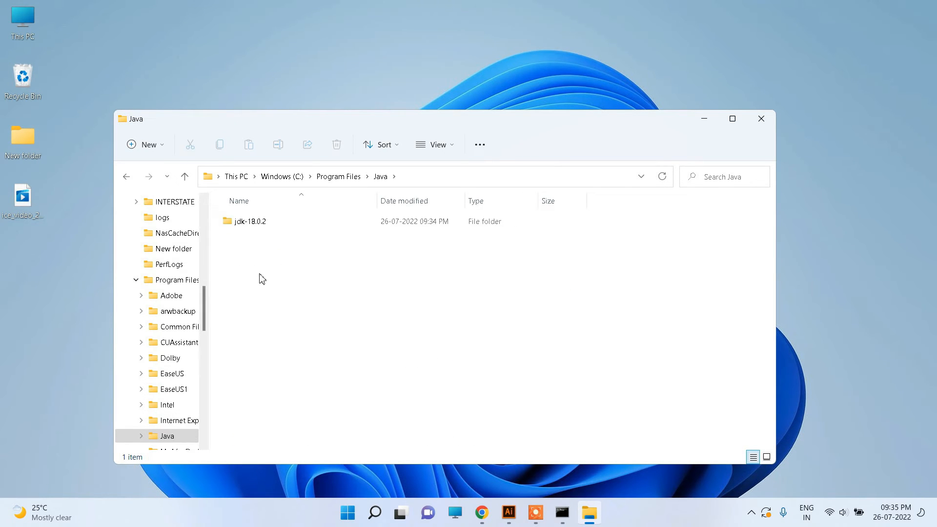
double_click(251, 221)
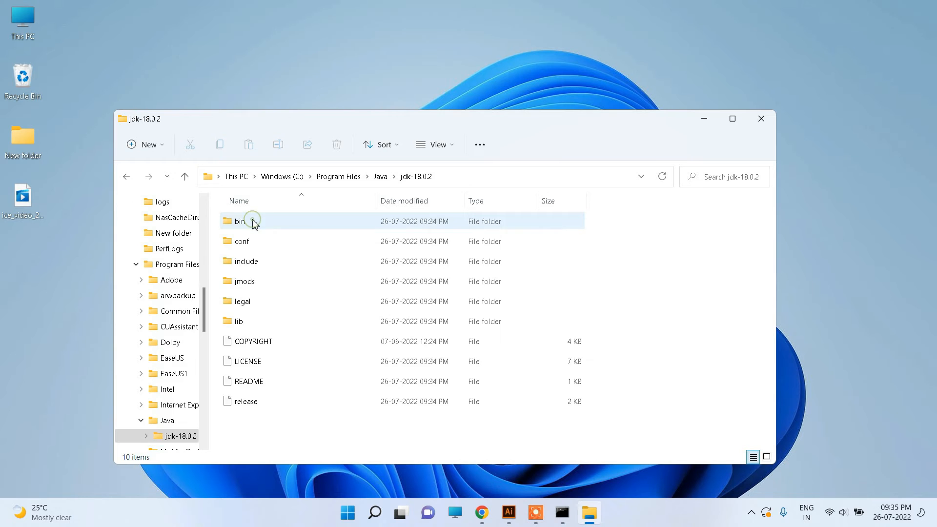
double_click(253, 224)
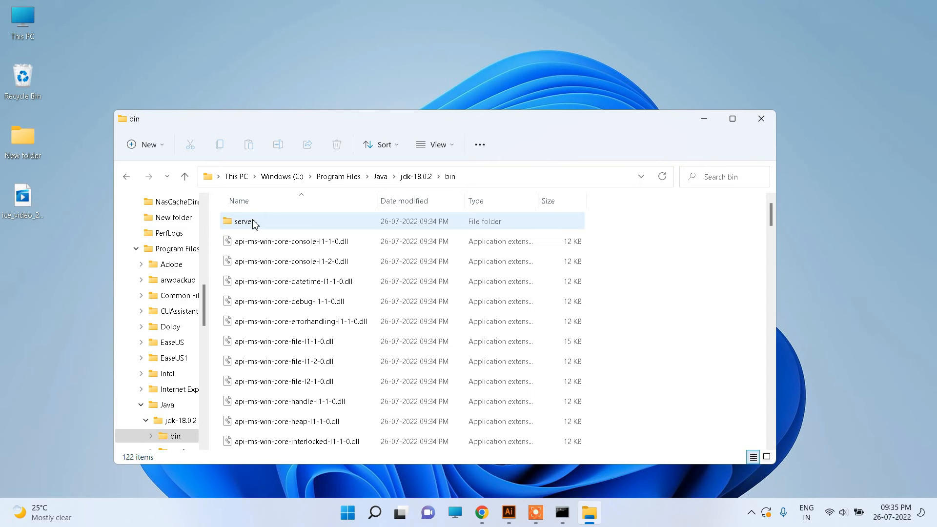
Copy the full path of the JDK's bin folder to the clipboard
click(485, 184)
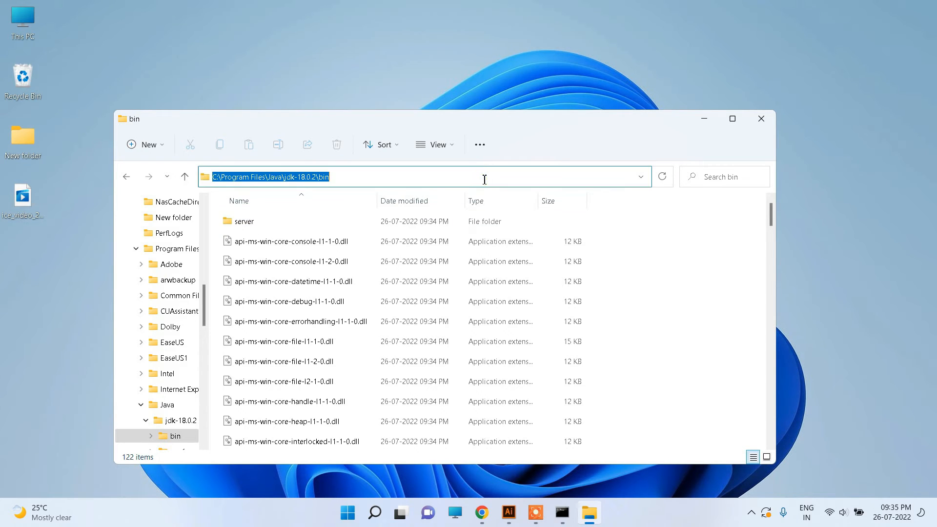
right_click(277, 180)
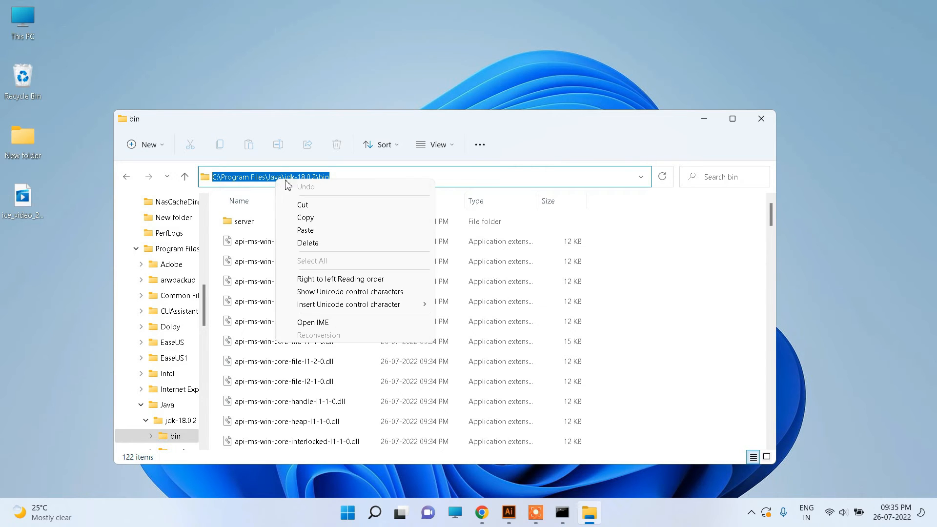
click(314, 219)
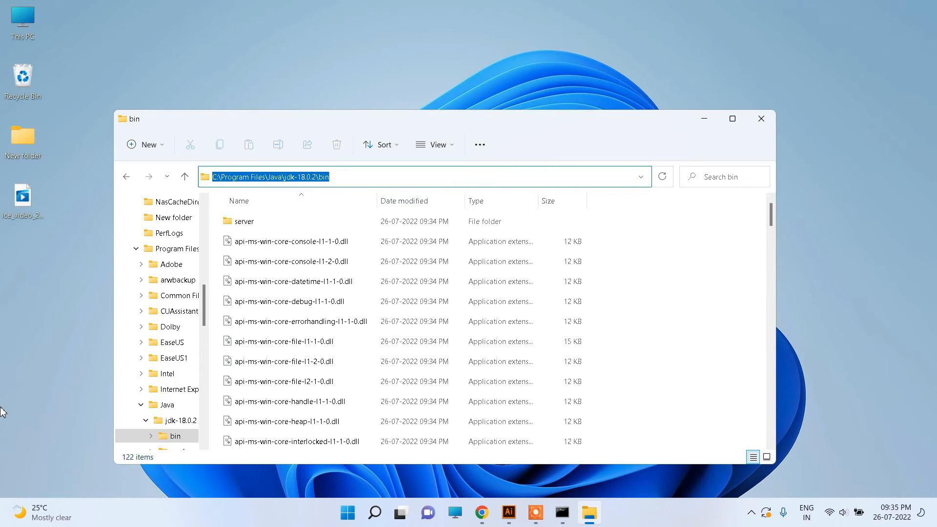
Find the system environment variables setting through Windows search and open the Environment Variables dialog, minimizing the folder window
click(424, 496)
click(354, 517)
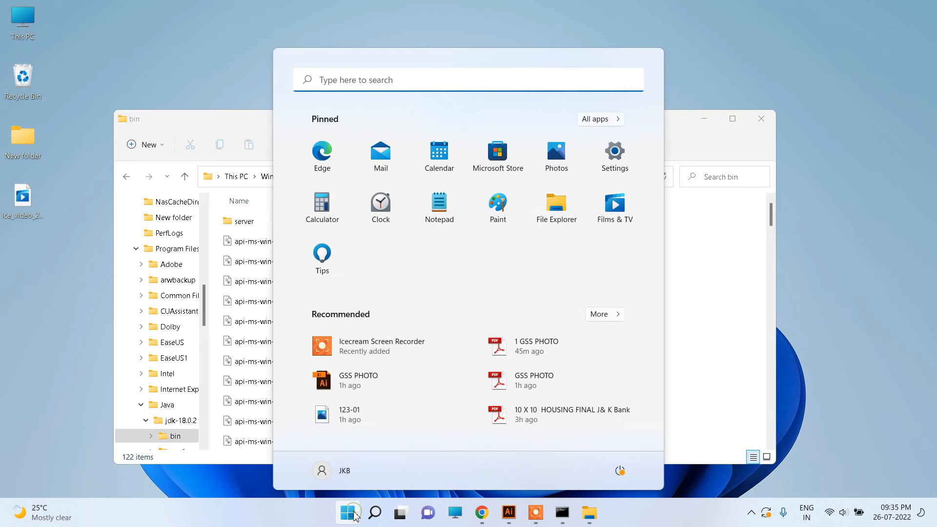
click(398, 81)
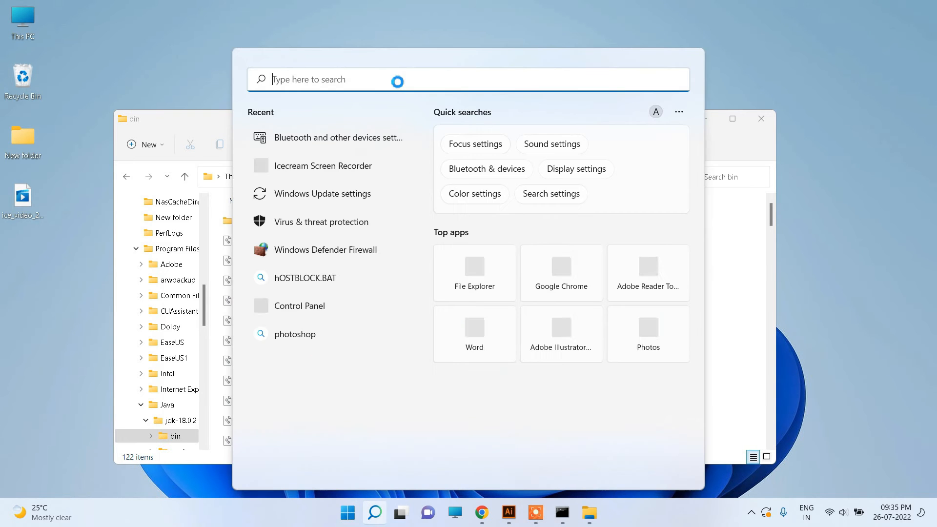
text(envi)
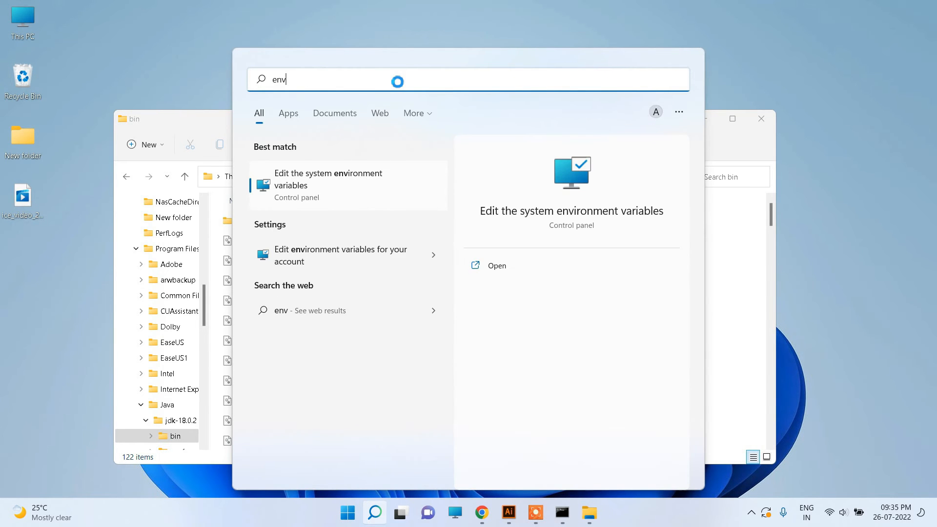
click(345, 180)
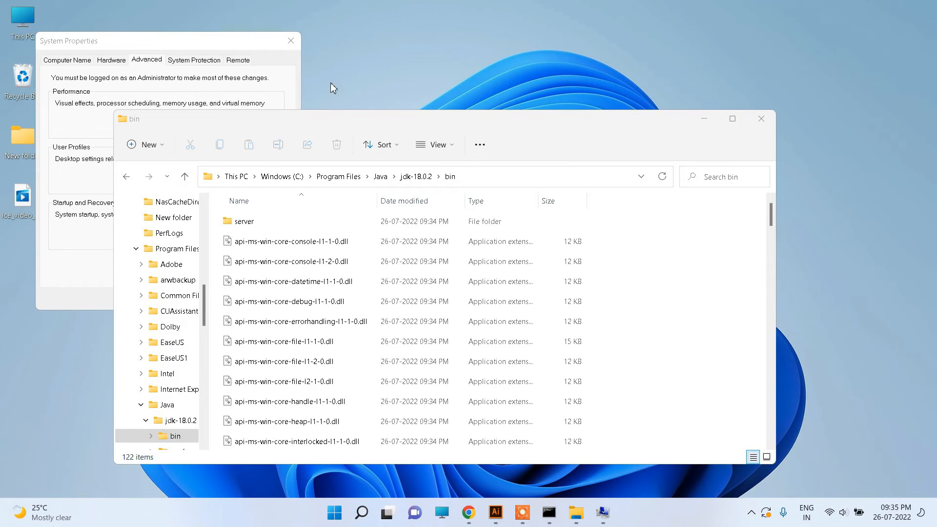
click(706, 121)
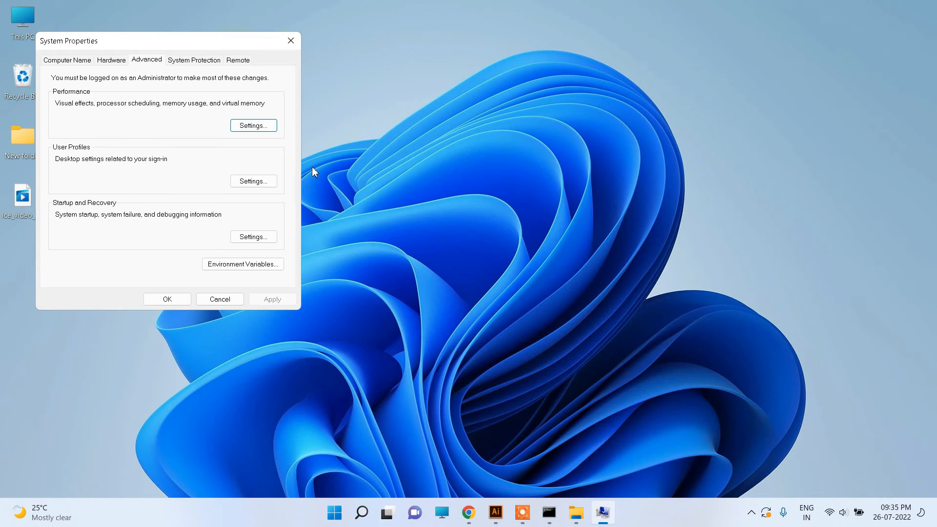
click(254, 267)
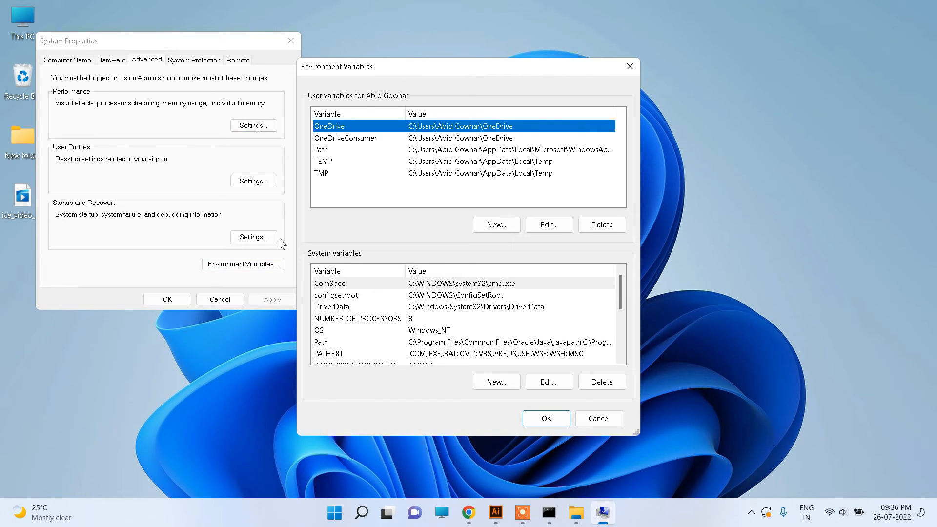
Add the copied path C:\Program Files\Java\jdk-18.0.2\bin as a new entry in the user variable Path
click(360, 152)
click(556, 228)
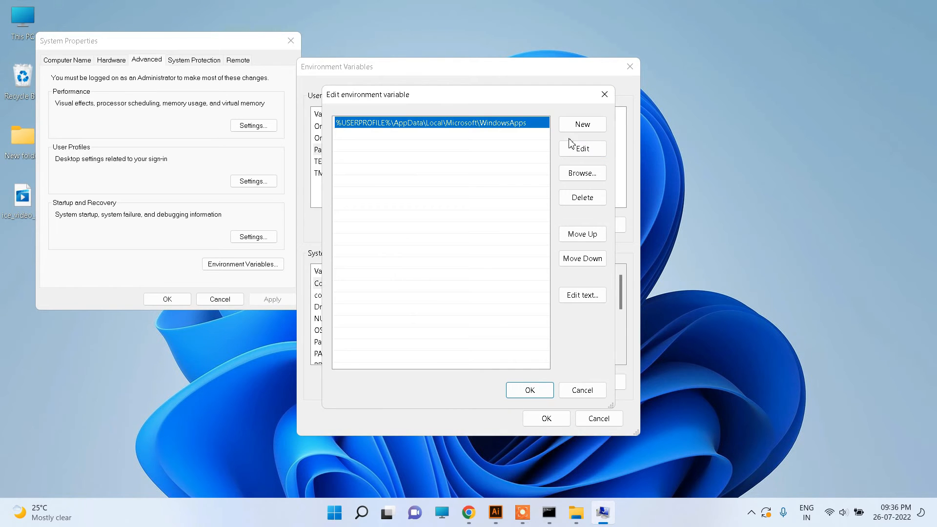
click(583, 125)
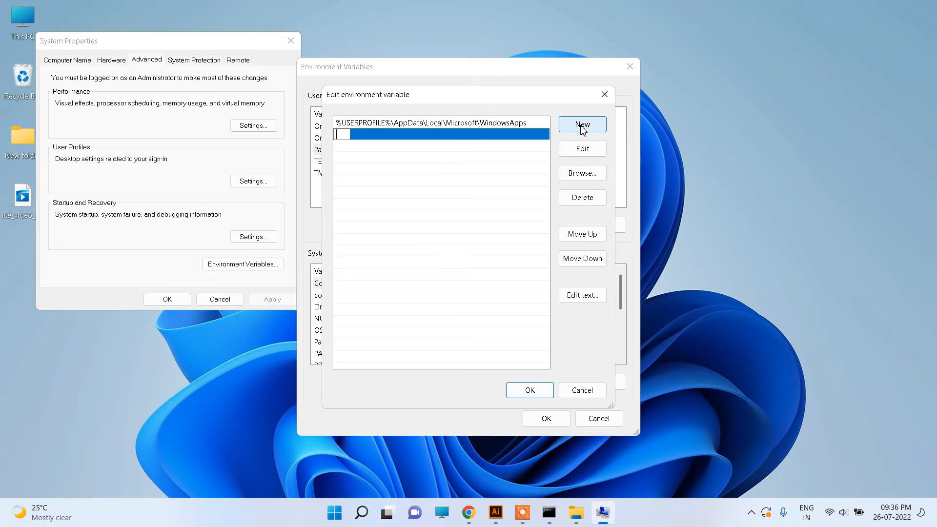
key(ctrl+v)
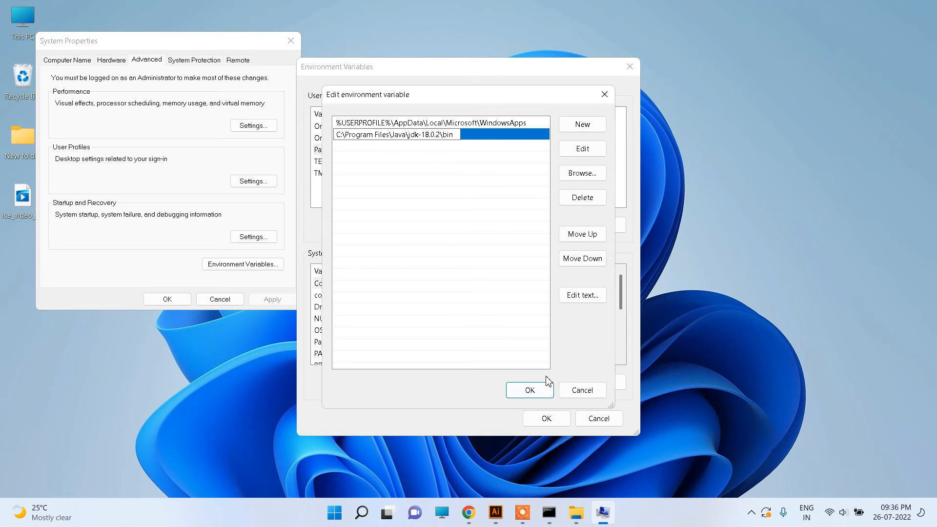
click(534, 390)
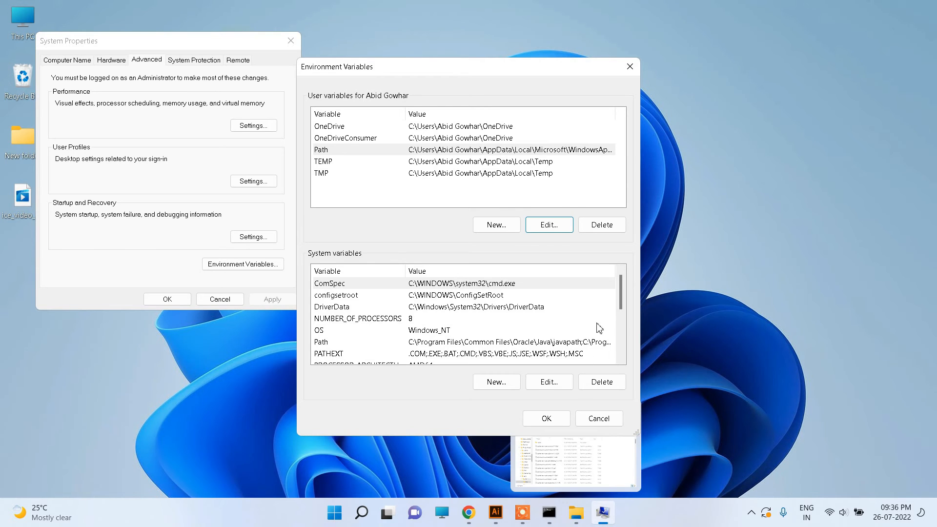
Return to the JDK folder window, go up to C:\Program Files\Java\jdk-18.0.2 and copy that folder's full path
mouse_move(576, 517)
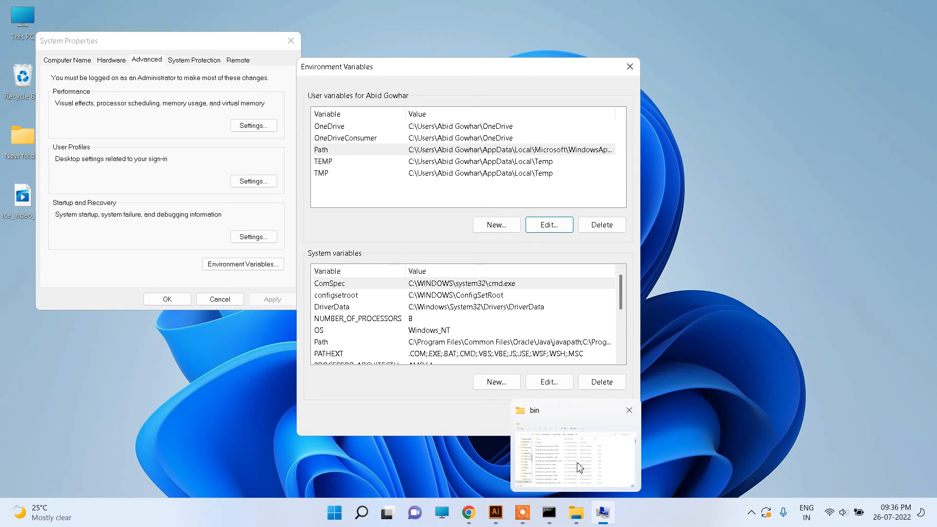
click(577, 462)
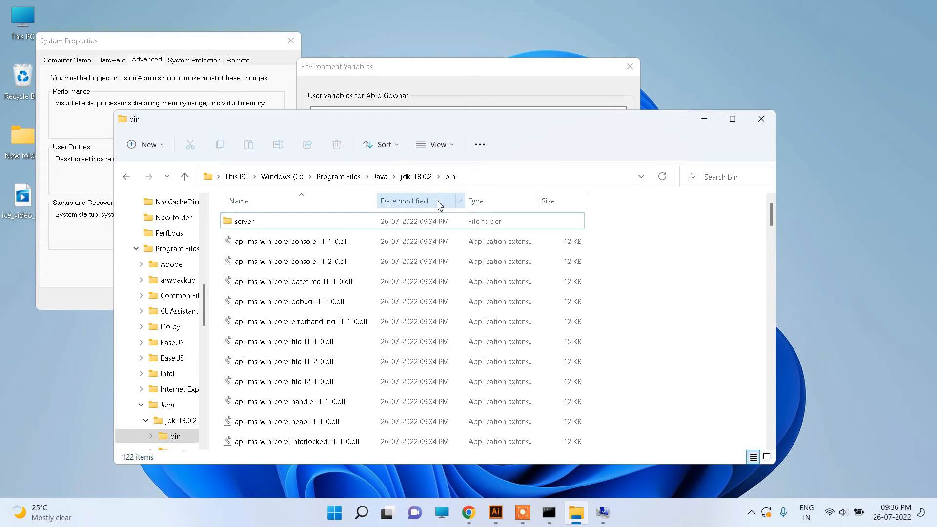
click(417, 179)
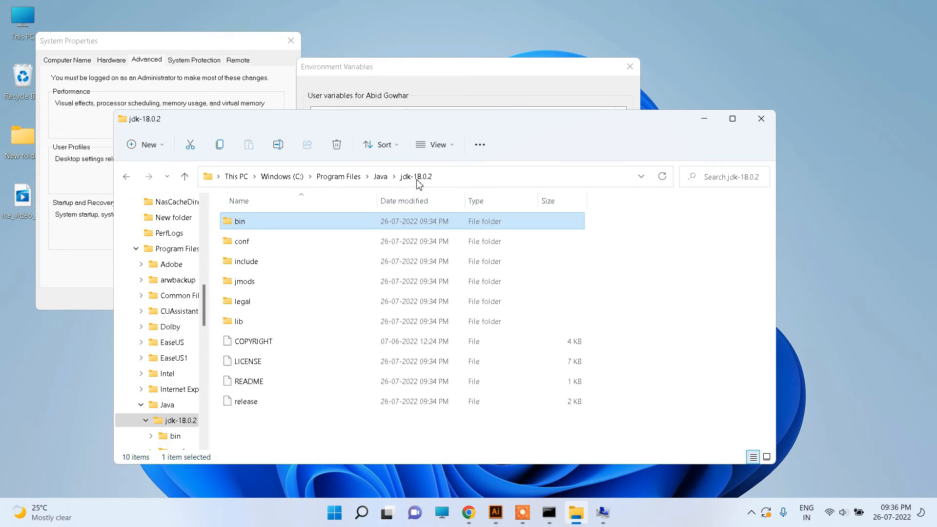
click(456, 182)
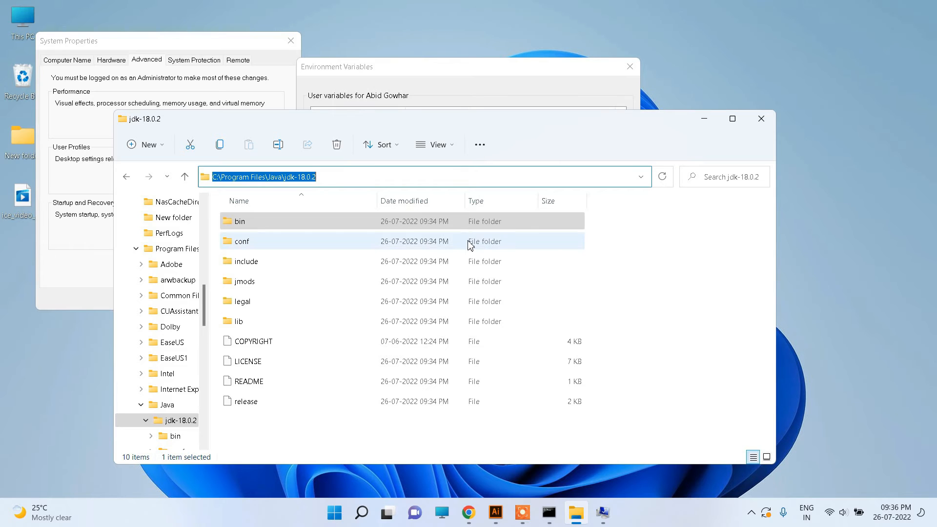
Create a new system variable named JAVA_HOME with the copied path C:\Program Files\Java\jdk-18.0.2 as its value
mouse_move(605, 520)
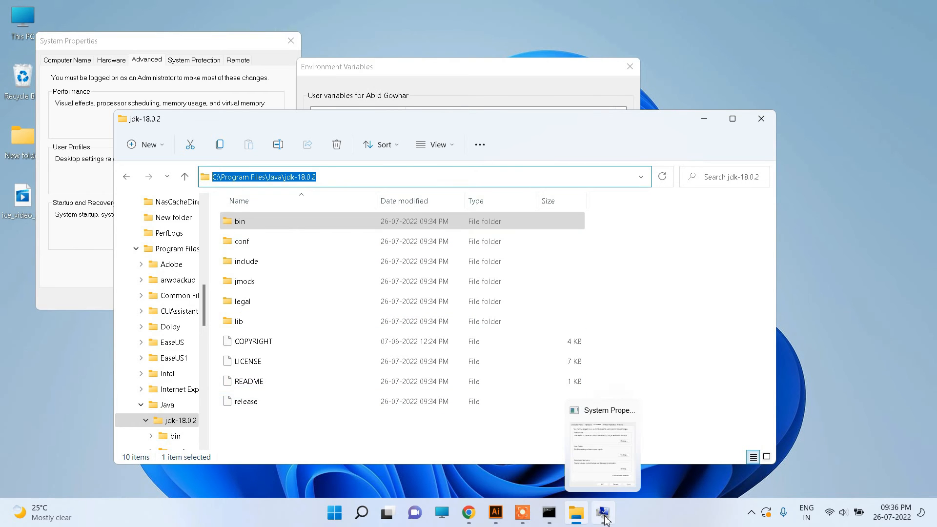
click(602, 475)
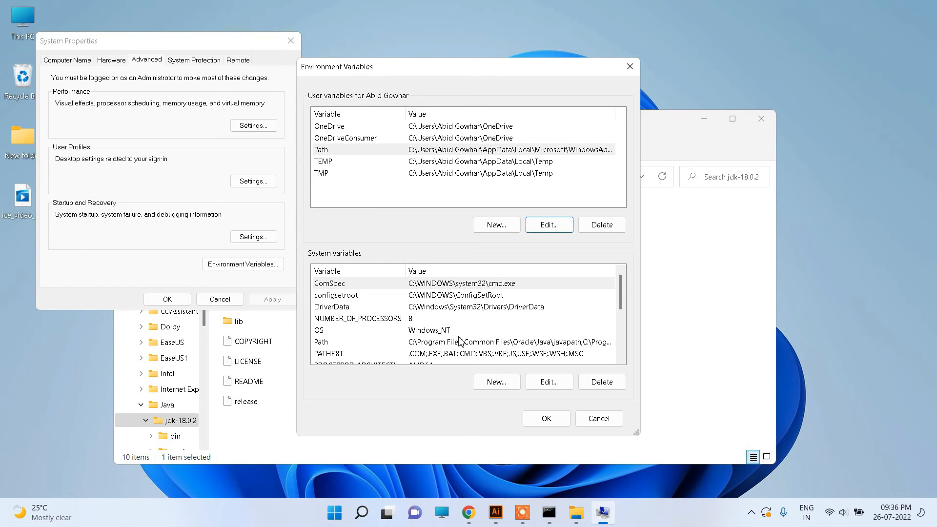
click(461, 354)
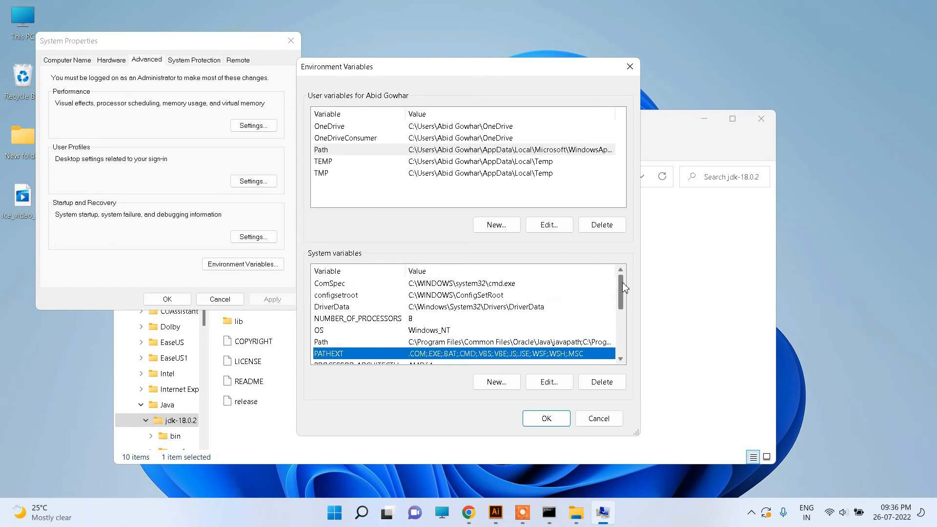
click(498, 385)
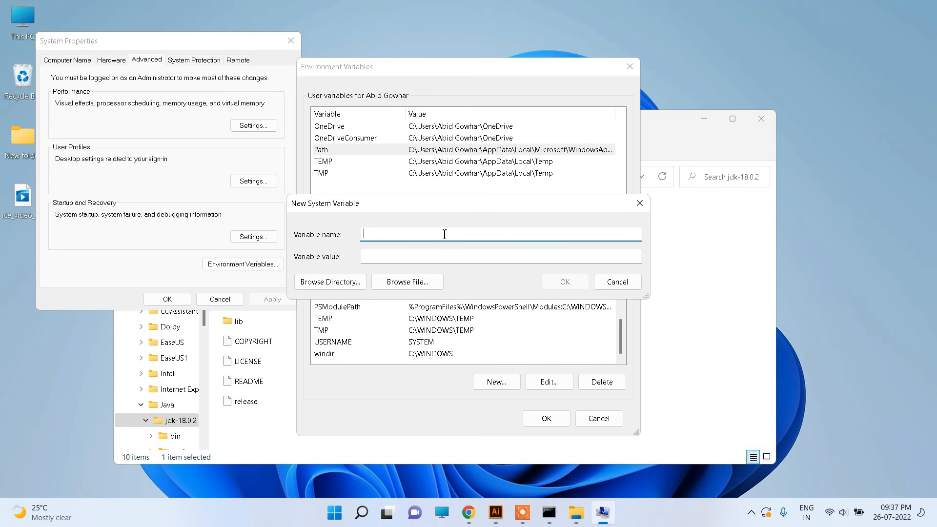
text(JAVA_HOM)
text(E)
click(419, 257)
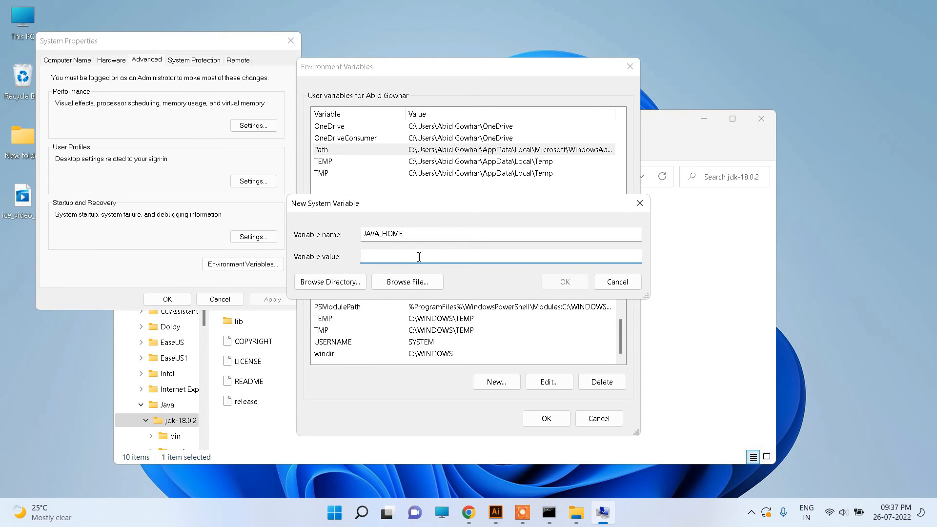
key(ctrl+v)
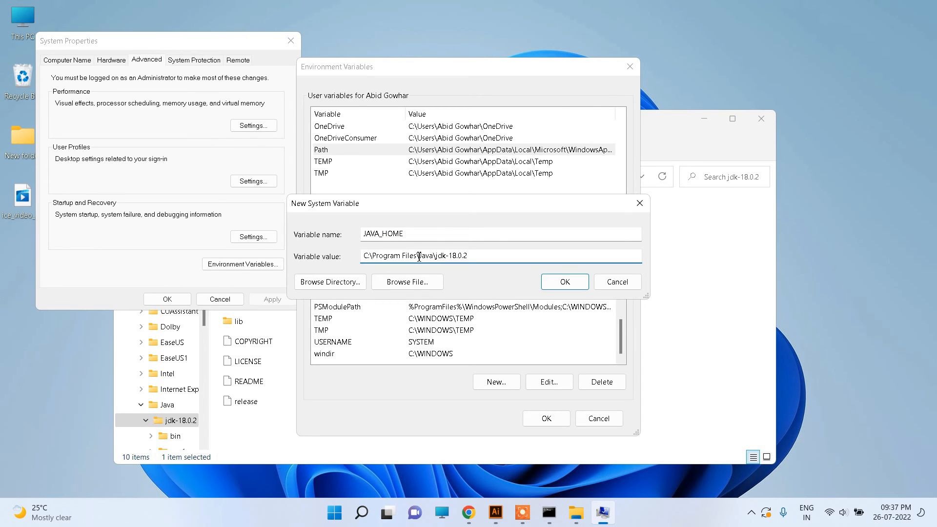
click(567, 283)
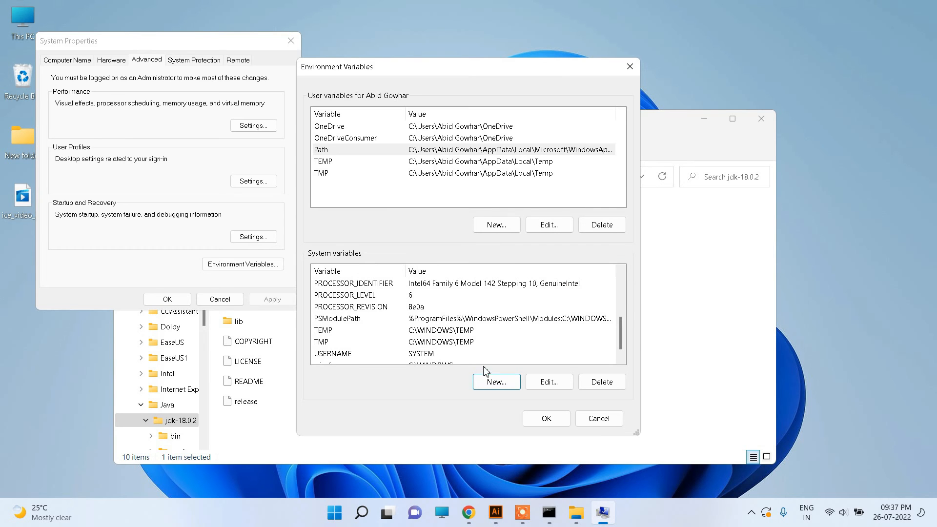
Save the environment variable changes, accept the System Properties dialog and close the jdk-18.0.2 folder window
click(546, 418)
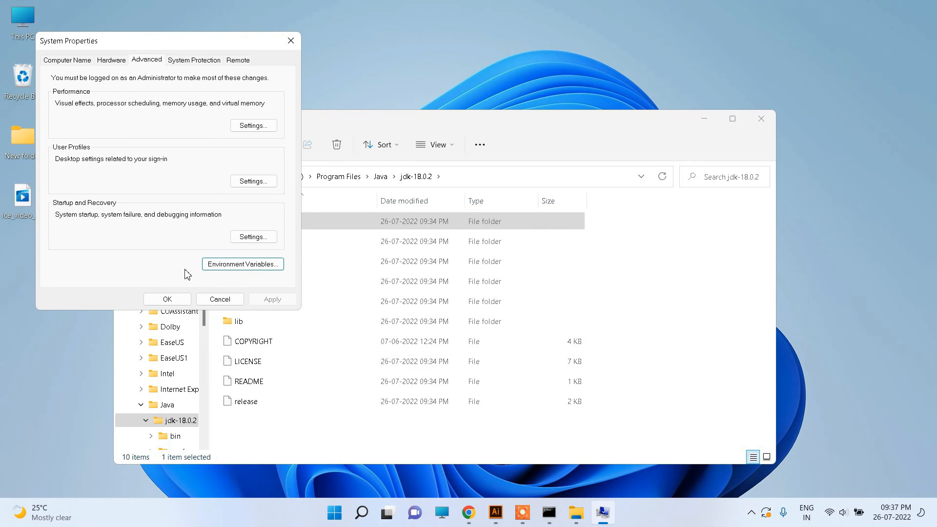
click(167, 299)
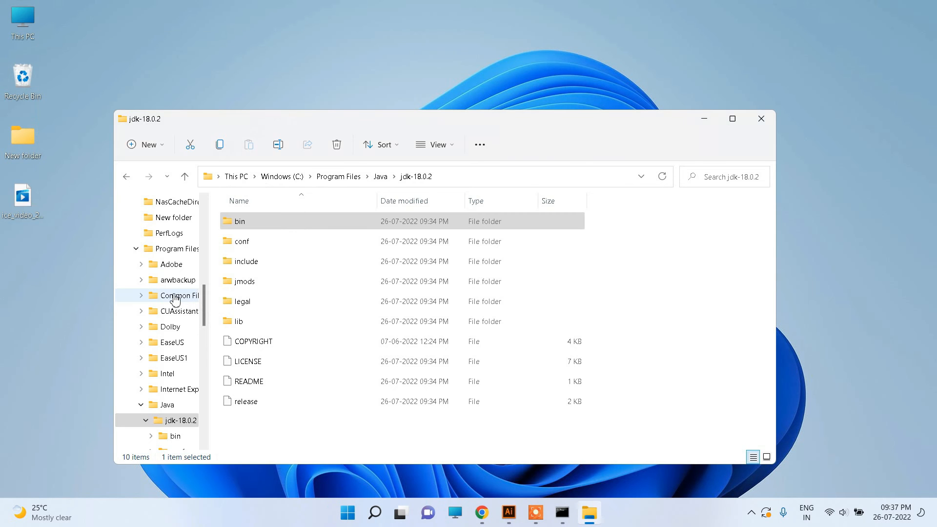
click(763, 125)
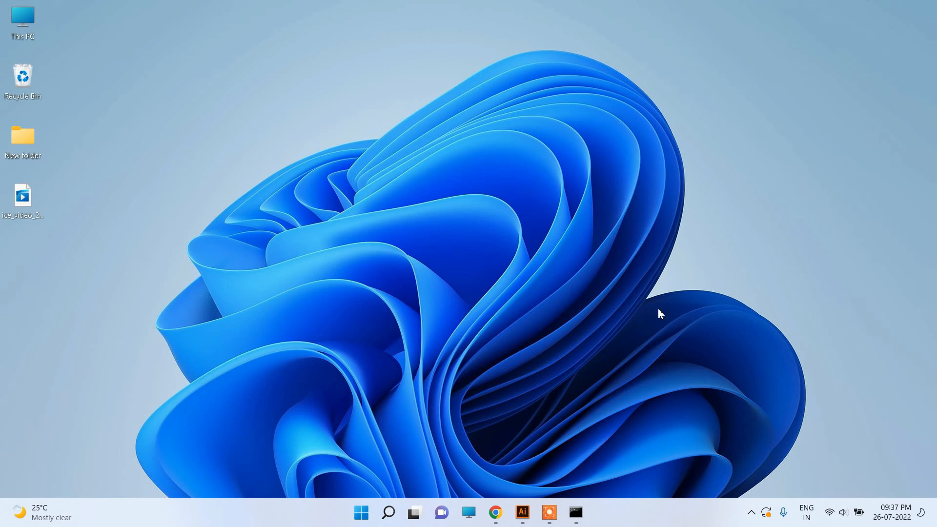
Rerun java -version in the Command Prompt window that is already open, and close that window
mouse_move(584, 508)
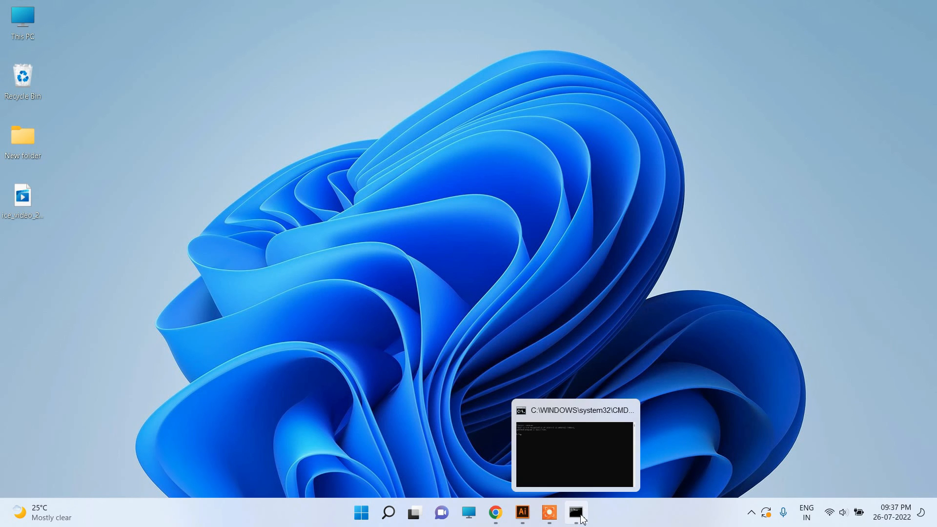
click(584, 473)
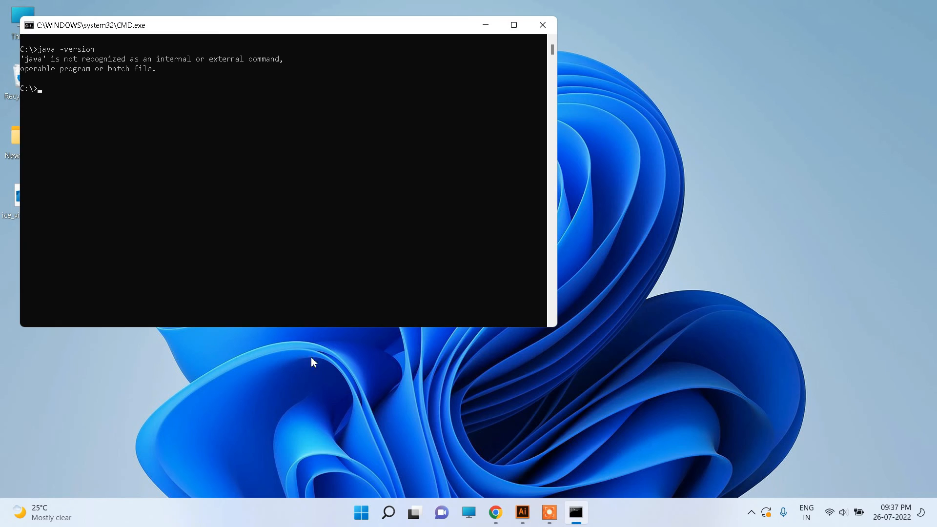
click(130, 208)
key(Up)
key(Return)
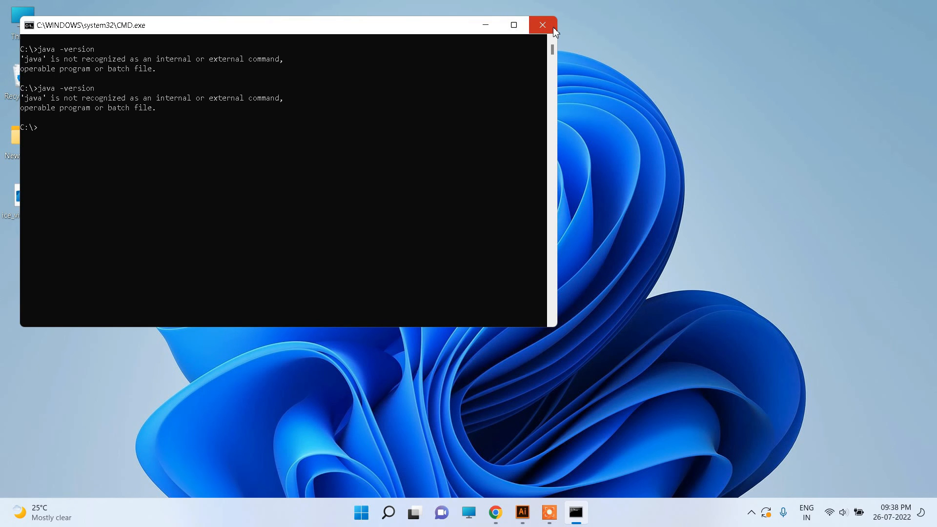
click(552, 28)
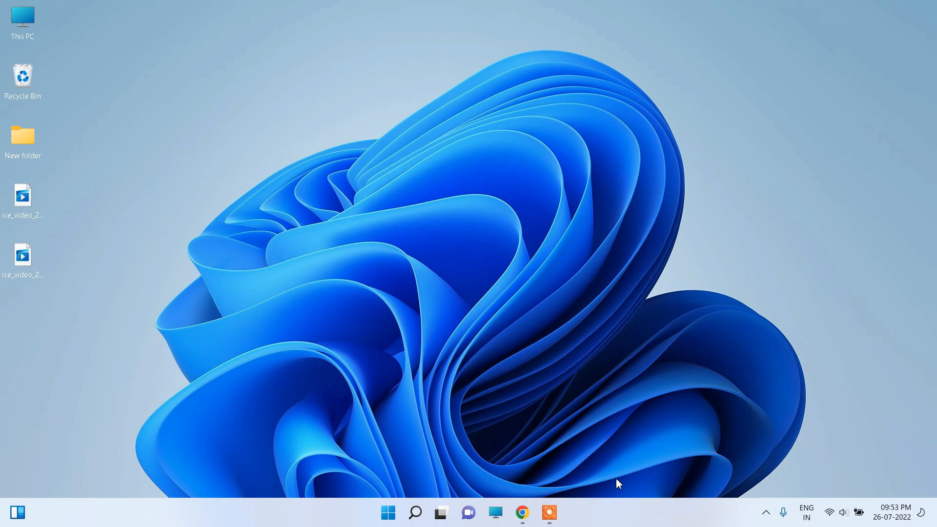
Open a new Command Prompt and check the Java runtime and compiler versions with java -version and javac -version
key(super+r)
key(Return)
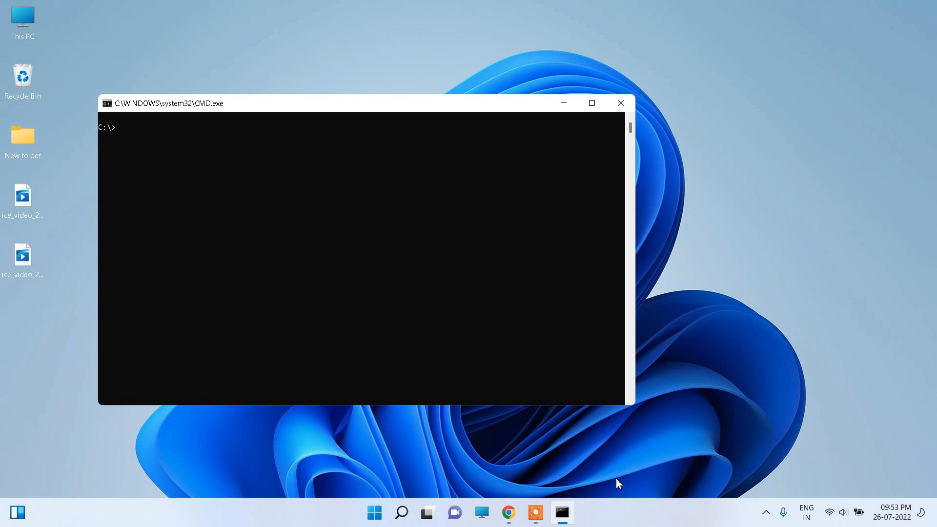
text(java -version)
key(Return)
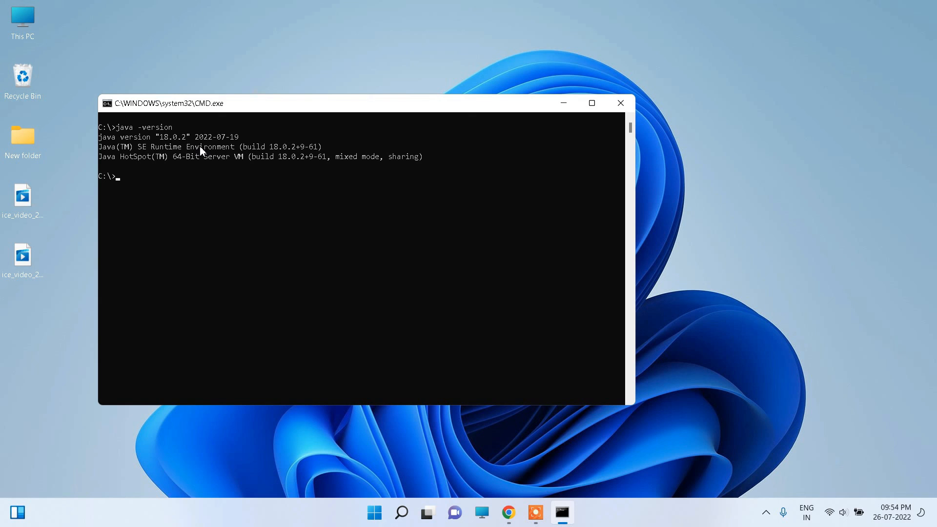
text(javac -version)
key(Return)
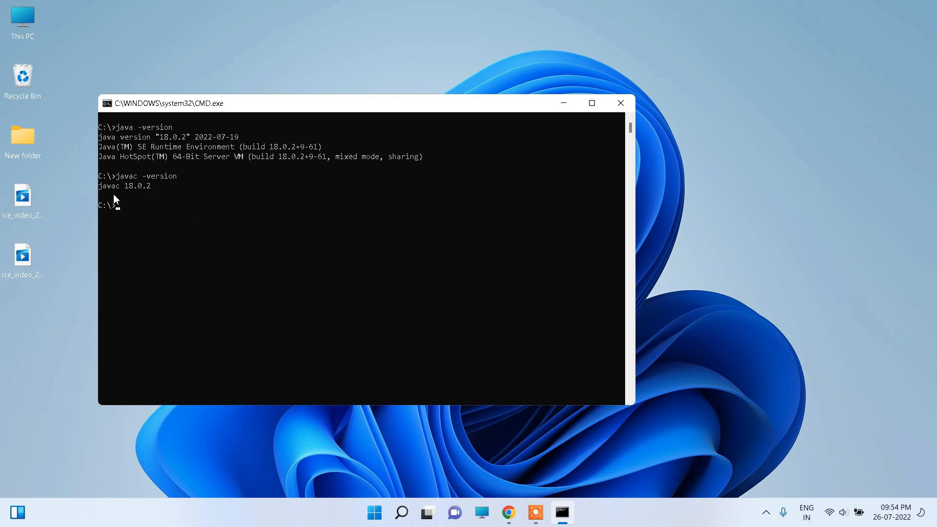